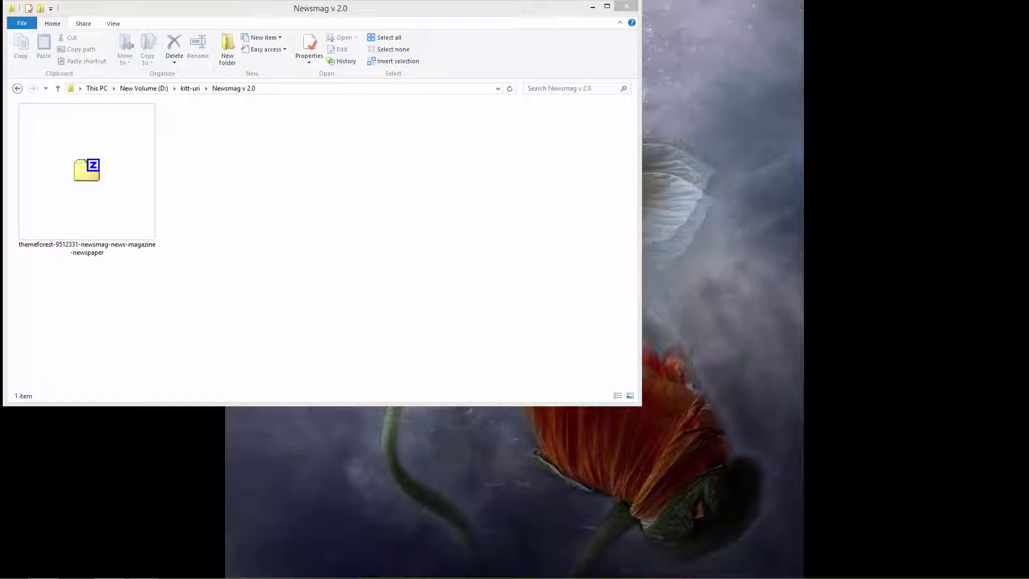
Launch FileZilla by searching 'filezilla' from the Start screen
key(super+s)
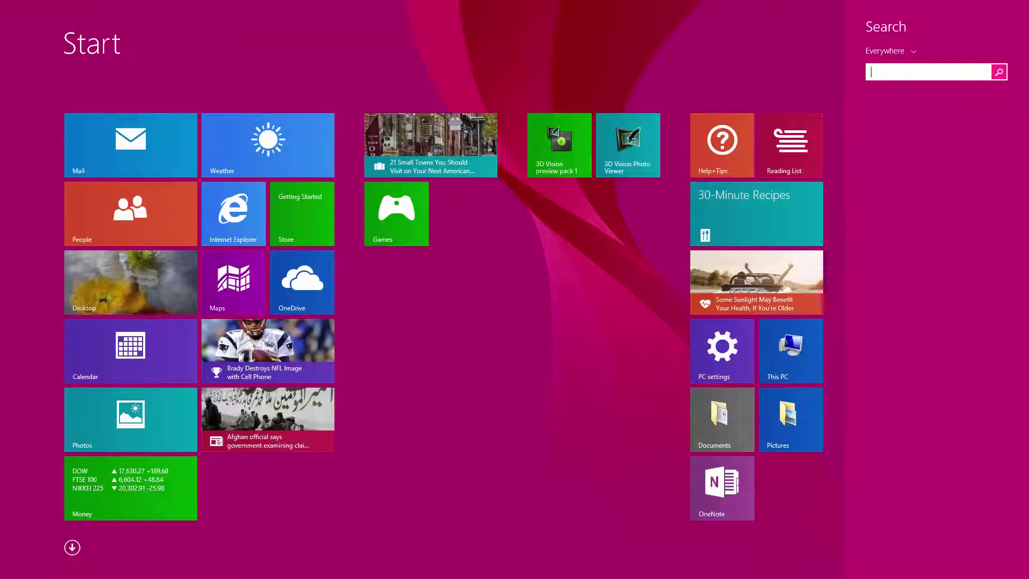
text(filezilla)
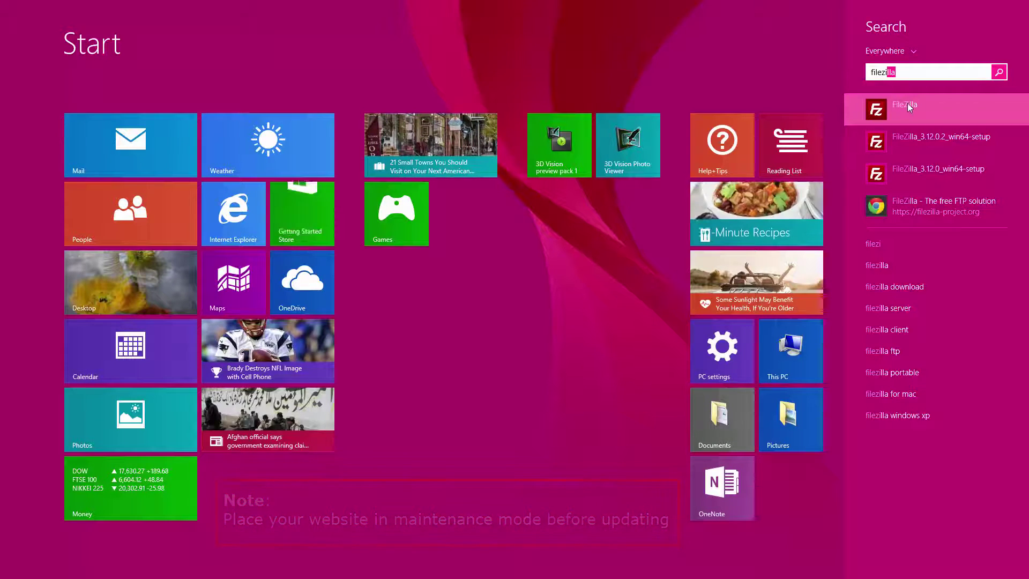
key(Return)
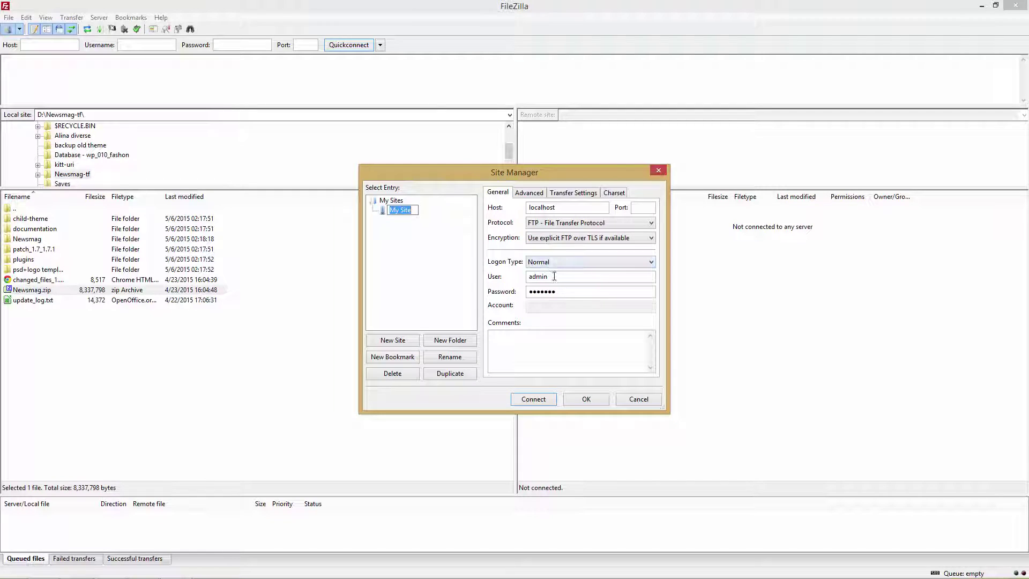
Connect to the saved localhost site and browse to the remote wp-content/themes folder
click(533, 399)
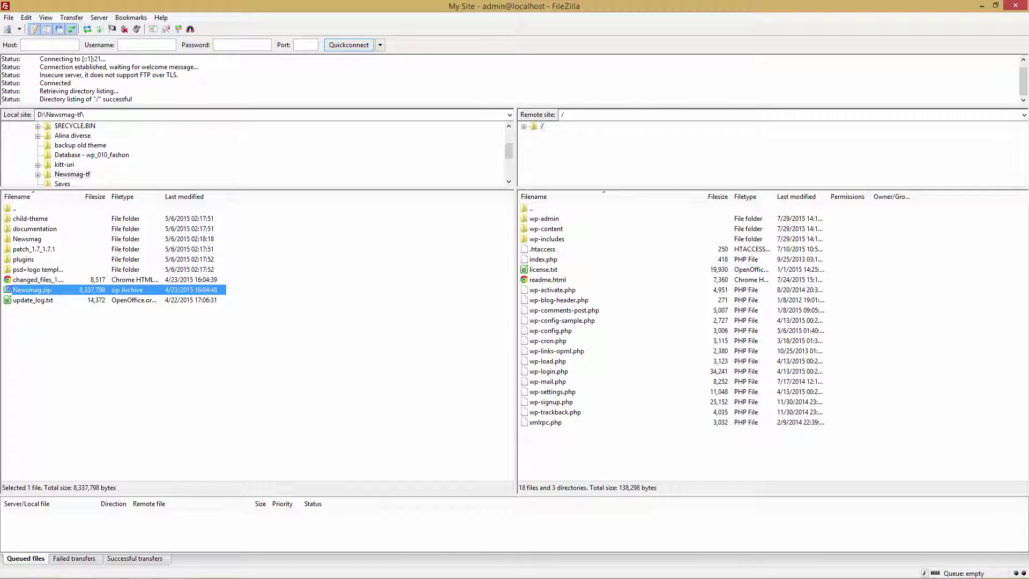
click(242, 386)
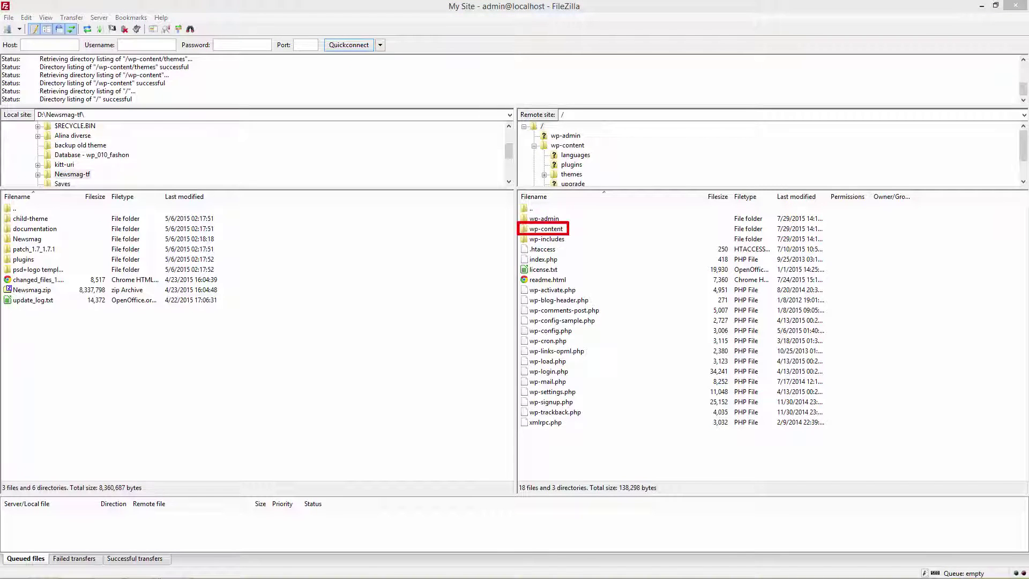
double_click(547, 228)
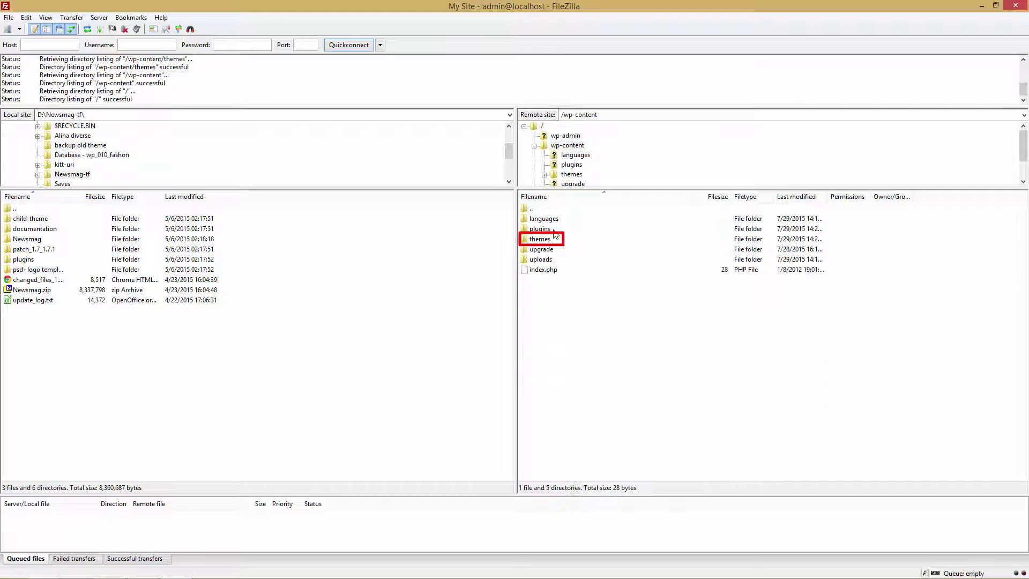
double_click(541, 239)
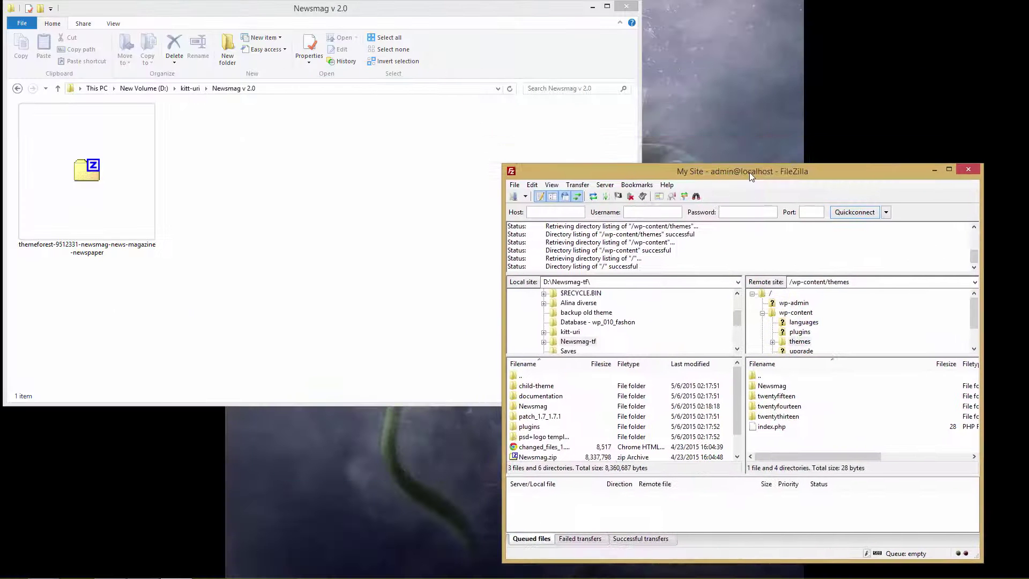
Create a new local folder named 'Backup old theme' and open it
right_click(248, 224)
click(402, 353)
text(Backup old theme)
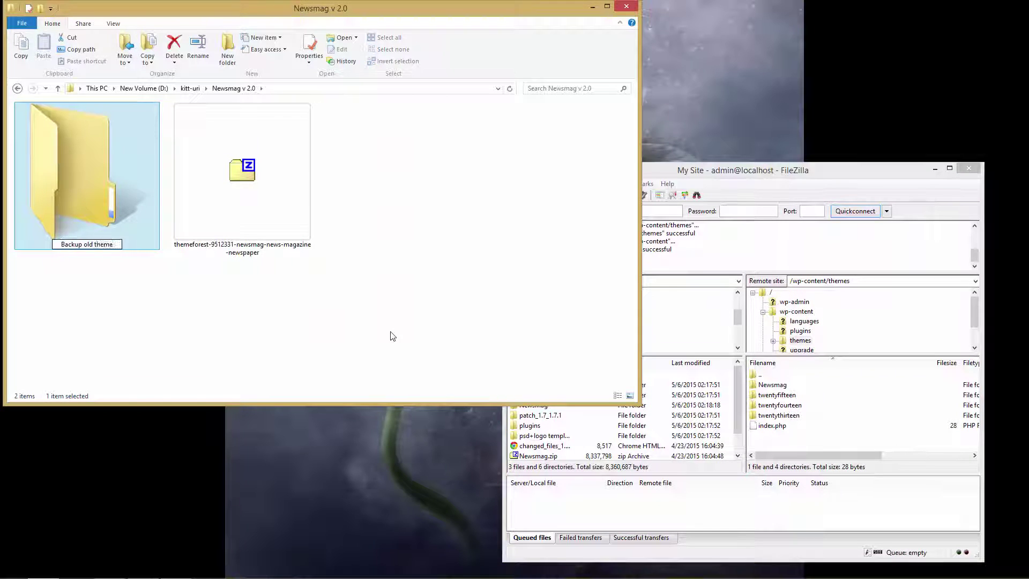
key(Return)
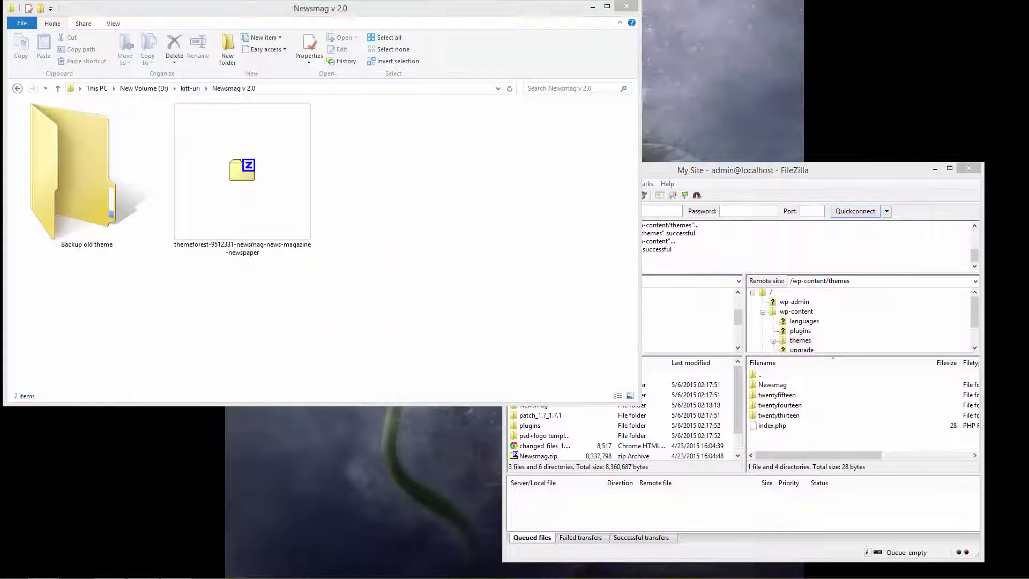
click(91, 193)
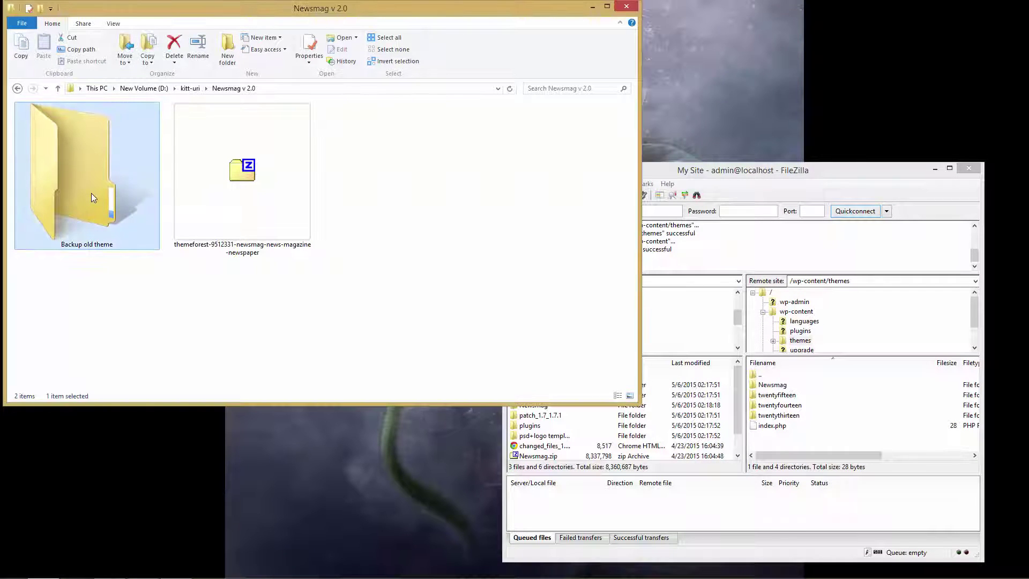
double_click(91, 193)
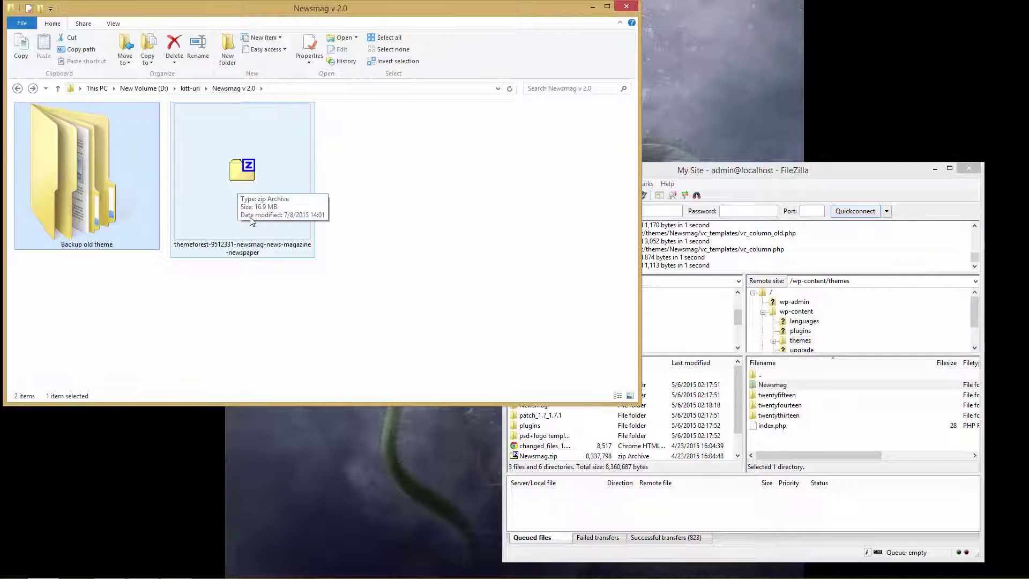
Extract the themeforest zip package with 7-Zip and open the extracted folder
click(232, 206)
right_click(231, 202)
mouse_move(262, 212)
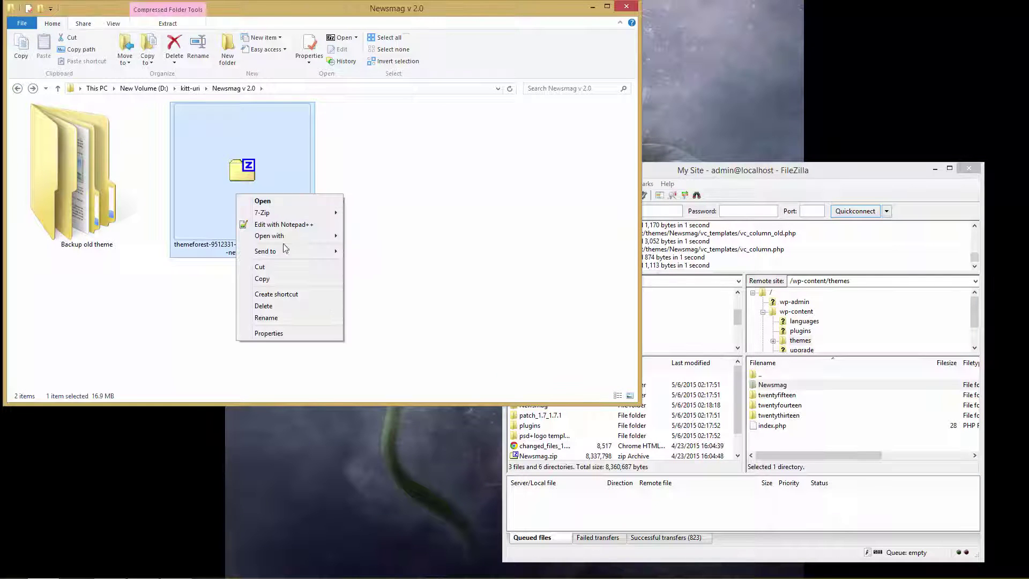
click(370, 220)
click(485, 344)
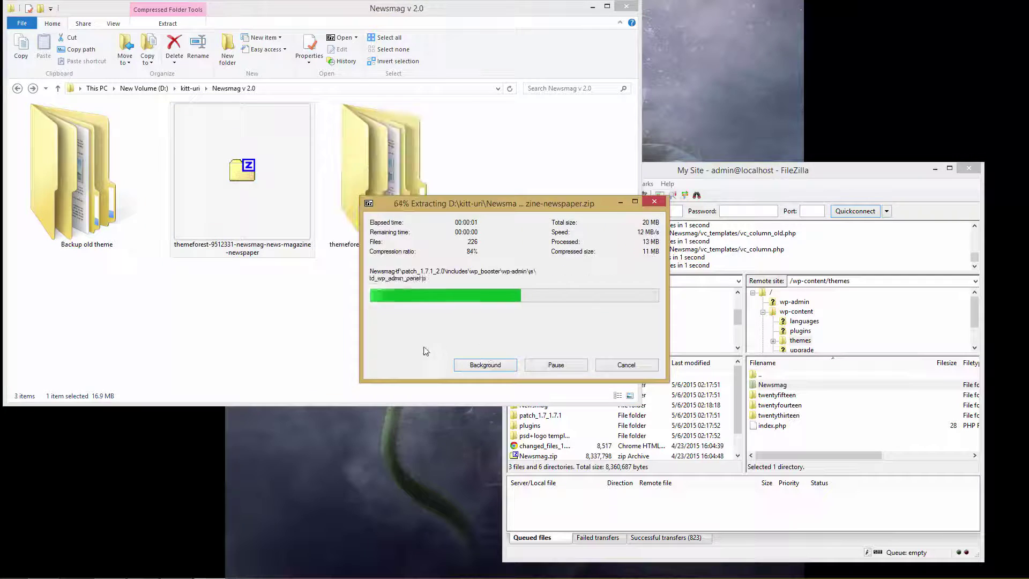
double_click(306, 185)
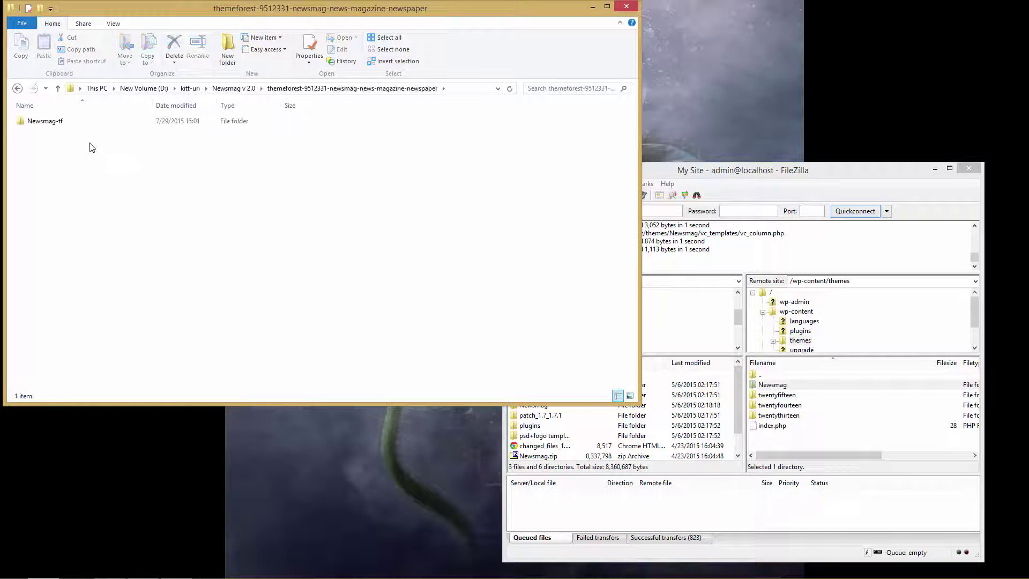
Extract Newsmag.zip inside Newsmag-tf with 7-Zip and open the resulting Newsmag folder
double_click(45, 121)
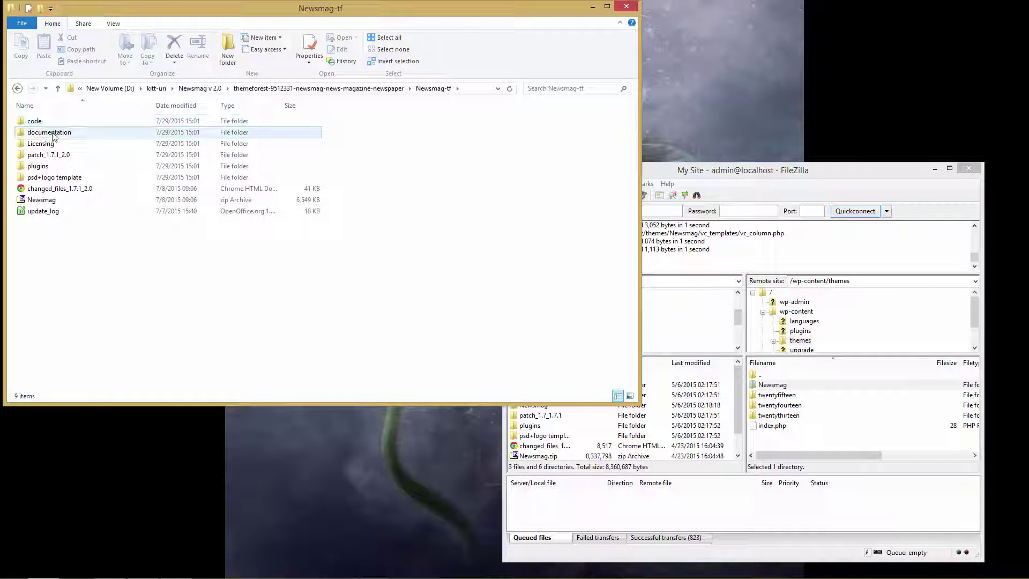
right_click(40, 200)
click(105, 237)
click(185, 205)
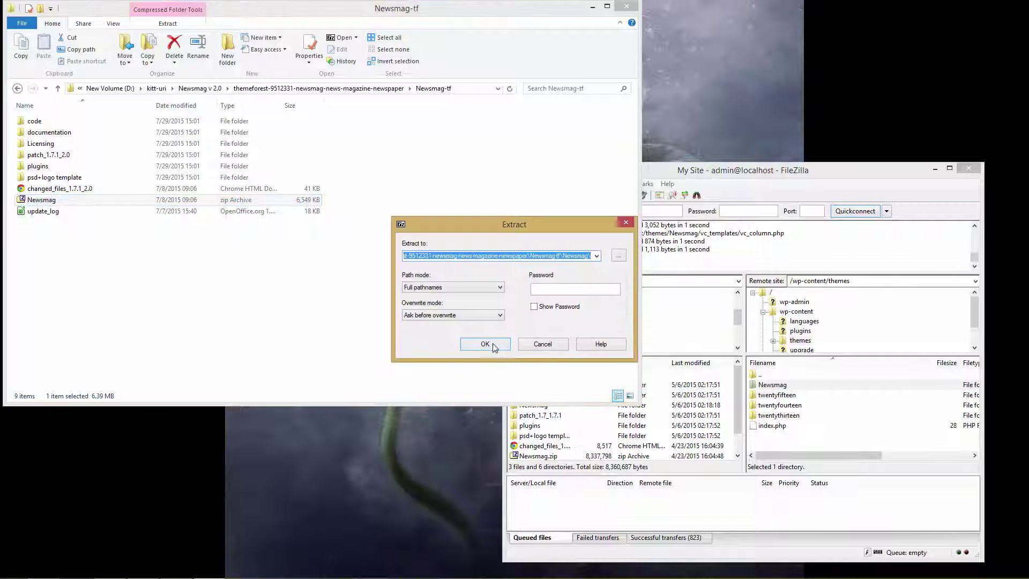
click(490, 346)
double_click(55, 157)
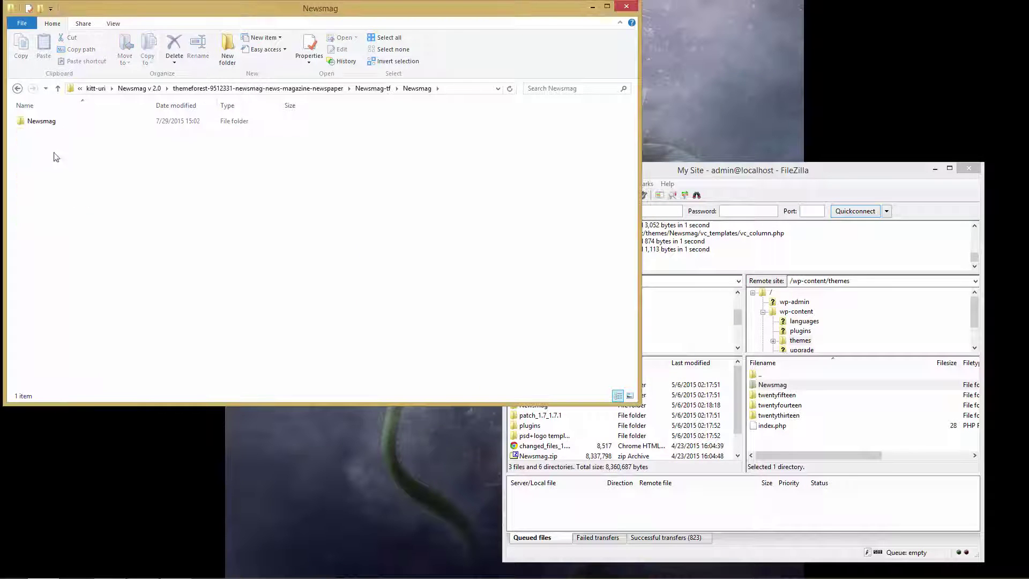
Upload the Newsmag folder to the remote themes folder, always overwriting existing files
drag(55, 122, 818, 459)
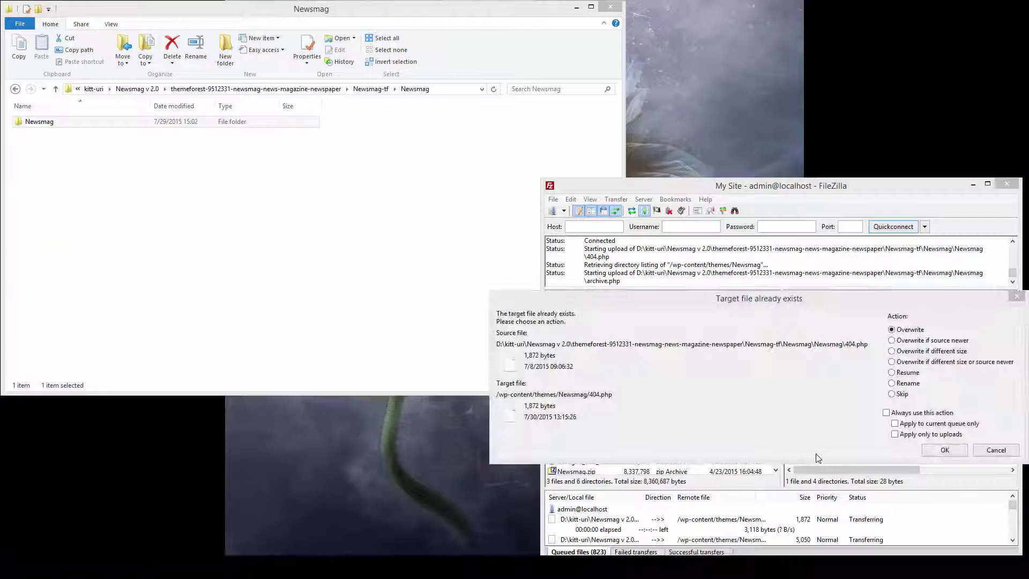
click(886, 412)
click(947, 450)
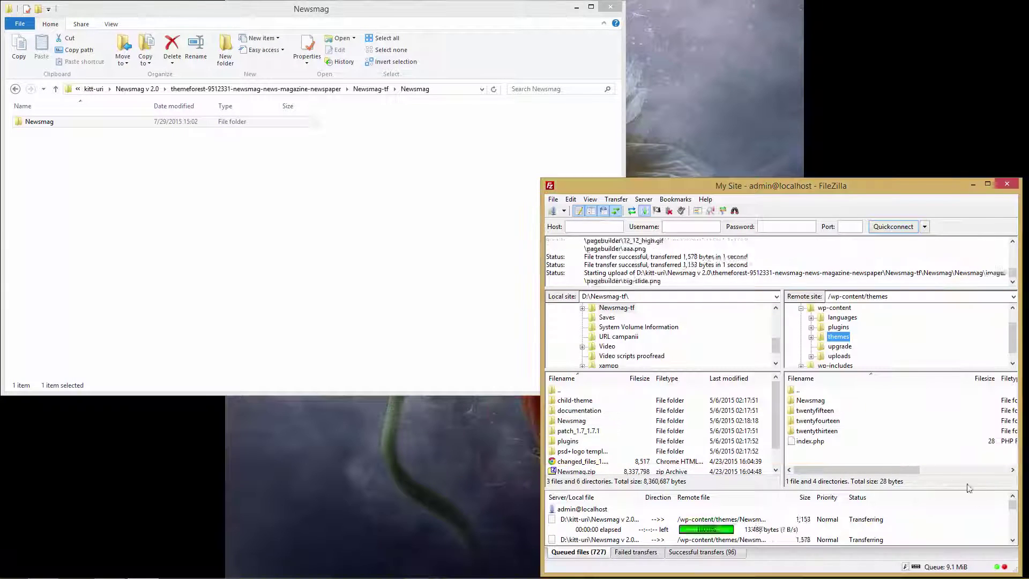